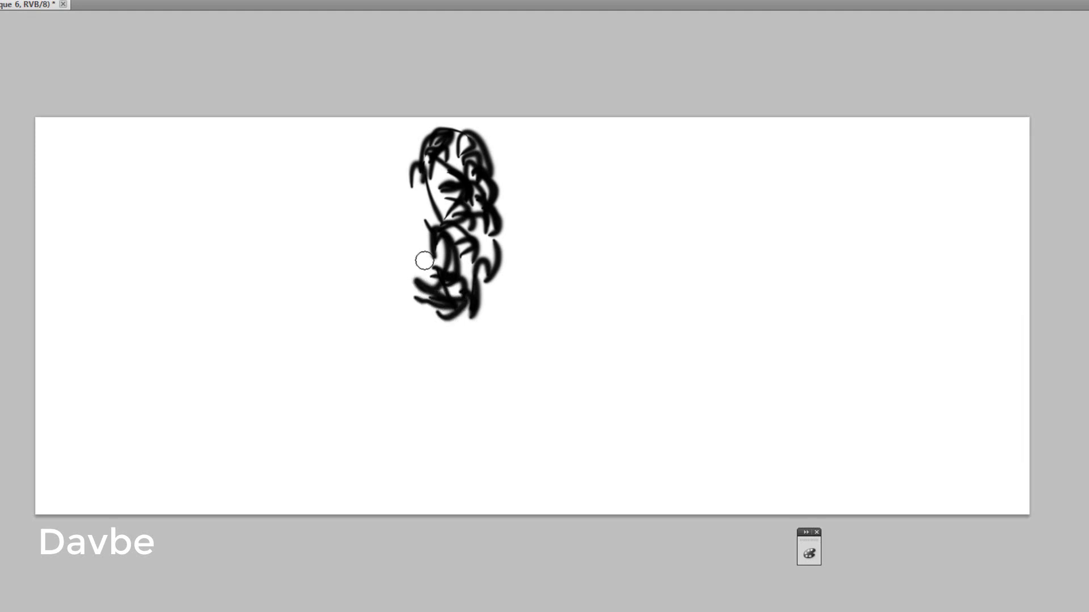
Step: Brush loose, overlapping black squiggles across the upper-left part of the canvas, extending the existing scribble toward the left edge
mouse_move(425, 214)
mouse_down()
mouse_move(412, 162)
mouse_move(412, 180)
mouse_move(401, 162)
mouse_move(414, 235)
mouse_move(430, 221)
mouse_move(398, 161)
mouse_move(405, 228)
mouse_move(416, 233)
mouse_move(402, 172)
mouse_move(398, 237)
mouse_move(386, 165)
mouse_move(381, 214)
mouse_move(388, 231)
mouse_move(395, 177)
mouse_move(402, 269)
mouse_move(411, 249)
mouse_move(360, 272)
mouse_move(345, 266)
mouse_move(379, 270)
mouse_move(390, 246)
mouse_move(375, 254)
mouse_move(370, 238)
mouse_move(390, 278)
mouse_move(372, 296)
mouse_move(404, 276)
mouse_move(380, 252)
mouse_move(379, 223)
mouse_move(373, 247)
mouse_move(374, 210)
mouse_move(342, 250)
mouse_move(372, 242)
mouse_move(338, 244)
mouse_move(345, 260)
mouse_move(364, 244)
mouse_move(333, 229)
mouse_move(376, 216)
mouse_move(360, 185)
mouse_move(366, 207)
mouse_move(342, 185)
mouse_move(375, 176)
mouse_move(390, 212)
mouse_move(387, 184)
mouse_move(350, 172)
mouse_move(362, 186)
mouse_move(335, 203)
mouse_move(327, 174)
mouse_move(324, 218)
mouse_move(315, 189)
mouse_move(318, 267)
mouse_move(326, 253)
mouse_move(311, 254)
mouse_move(323, 291)
mouse_move(301, 289)
mouse_move(312, 287)
mouse_move(320, 252)
mouse_move(291, 257)
mouse_move(313, 318)
mouse_move(284, 216)
mouse_move(330, 148)
mouse_move(275, 171)
mouse_move(299, 152)
mouse_move(250, 190)
mouse_move(271, 225)
mouse_move(244, 230)
mouse_move(289, 286)
mouse_move(267, 264)
mouse_up()
mouse_move(254, 216)
mouse_down()
mouse_move(253, 258)
mouse_move(288, 288)
mouse_move(278, 318)
mouse_move(259, 308)
mouse_move(294, 319)
mouse_move(275, 306)
mouse_move(292, 345)
mouse_move(288, 312)
mouse_move(263, 325)
mouse_move(295, 336)
mouse_move(235, 294)
mouse_move(256, 275)
mouse_up()
mouse_move(238, 310)
mouse_down()
mouse_move(225, 249)
mouse_move(216, 274)
mouse_move(224, 233)
mouse_move(214, 275)
mouse_move(222, 204)
mouse_move(208, 189)
mouse_move(211, 225)
mouse_move(186, 189)
mouse_move(222, 163)
mouse_move(192, 187)
mouse_move(217, 179)
mouse_move(192, 143)
mouse_move(232, 165)
mouse_move(175, 140)
mouse_move(177, 194)
mouse_move(191, 159)
mouse_move(161, 205)
mouse_move(164, 160)
mouse_move(206, 254)
mouse_up()
mouse_move(179, 195)
mouse_down()
mouse_move(198, 259)
mouse_move(197, 215)
mouse_up()
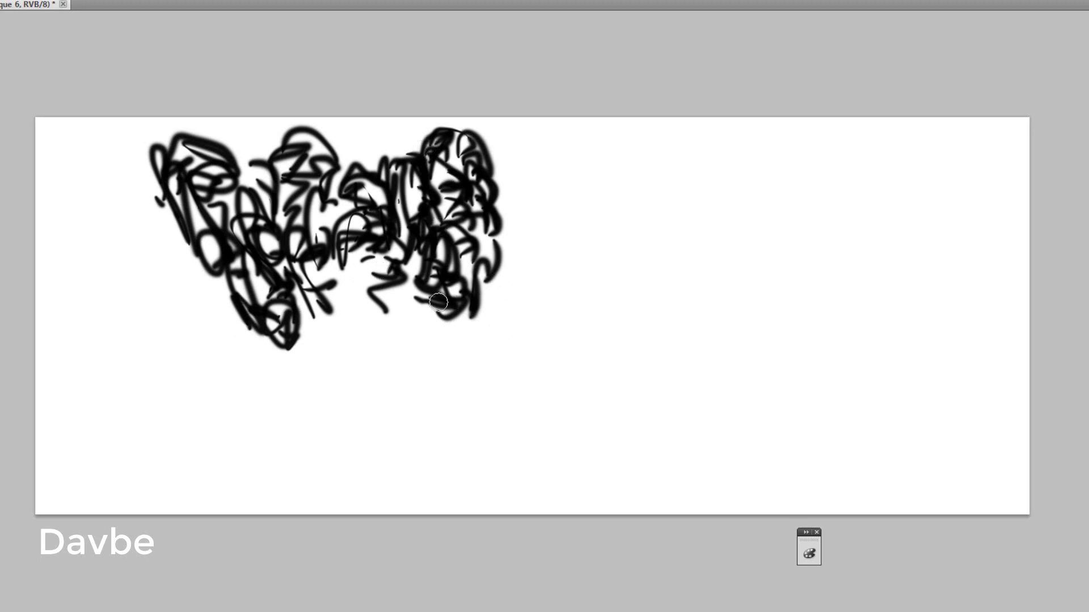
Step: Paint tangled black loops alongside the original scribble at the canvas's upper centre and continue them down beneath it
mouse_move(497, 272)
mouse_down()
mouse_move(509, 300)
mouse_move(515, 224)
mouse_move(535, 249)
mouse_move(522, 243)
mouse_move(529, 214)
mouse_move(546, 206)
mouse_move(536, 178)
mouse_move(550, 170)
mouse_move(526, 152)
mouse_move(524, 132)
mouse_move(536, 182)
mouse_move(537, 163)
mouse_move(551, 177)
mouse_move(536, 208)
mouse_move(560, 160)
mouse_up()
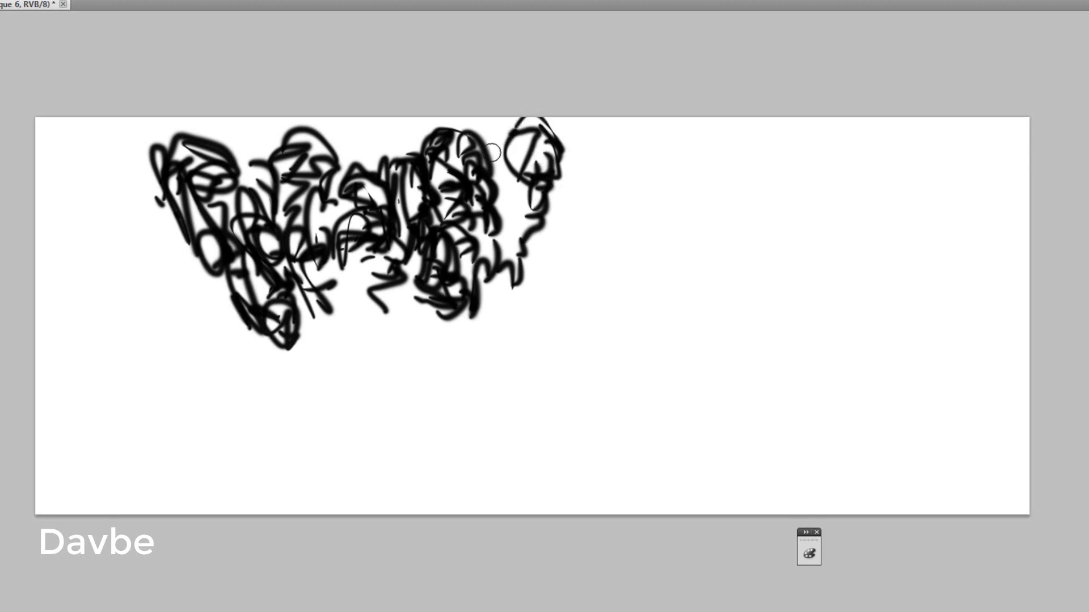
mouse_move(493, 152)
mouse_down()
mouse_move(519, 224)
mouse_move(508, 203)
mouse_up()
drag(513, 256, 511, 231)
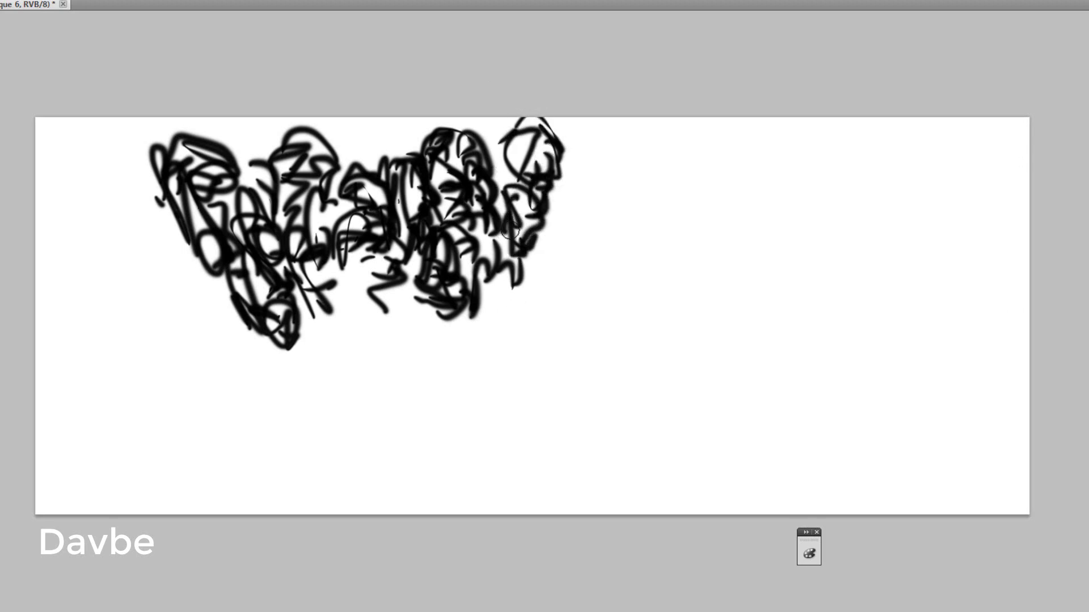
mouse_move(496, 145)
mouse_down()
mouse_move(479, 131)
mouse_move(511, 131)
mouse_move(472, 122)
mouse_move(499, 128)
mouse_up()
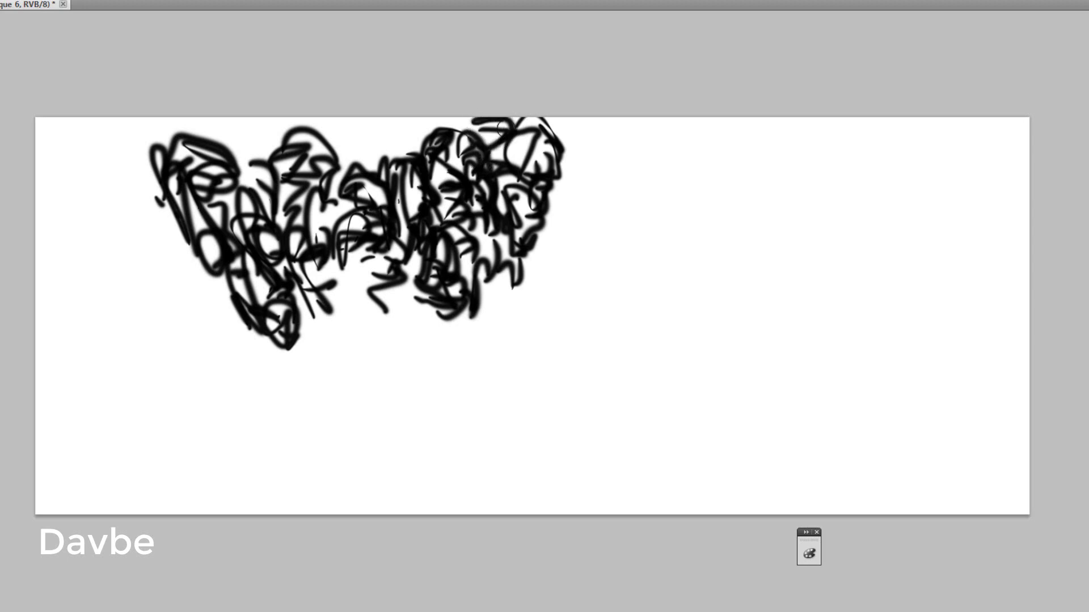
mouse_move(531, 204)
mouse_down()
mouse_move(552, 233)
mouse_move(540, 227)
mouse_move(514, 249)
mouse_move(541, 241)
mouse_move(521, 278)
mouse_move(555, 248)
mouse_move(526, 226)
mouse_move(536, 292)
mouse_move(525, 299)
mouse_move(543, 277)
mouse_move(498, 282)
mouse_move(463, 333)
mouse_move(514, 313)
mouse_move(468, 333)
mouse_move(476, 346)
mouse_move(484, 329)
mouse_move(457, 368)
mouse_move(508, 370)
mouse_move(489, 388)
mouse_move(520, 340)
mouse_move(505, 315)
mouse_move(497, 396)
mouse_move(523, 363)
mouse_move(469, 377)
mouse_move(505, 394)
mouse_move(451, 375)
mouse_move(452, 386)
mouse_move(454, 350)
mouse_move(461, 357)
mouse_move(439, 328)
mouse_move(442, 375)
mouse_move(465, 321)
mouse_move(439, 319)
mouse_move(440, 374)
mouse_move(494, 359)
mouse_move(506, 383)
mouse_move(524, 341)
mouse_move(534, 363)
mouse_move(507, 345)
mouse_move(536, 364)
mouse_move(538, 311)
mouse_move(536, 385)
mouse_move(545, 296)
mouse_move(527, 318)
mouse_move(553, 331)
mouse_move(535, 272)
mouse_move(525, 317)
mouse_up()
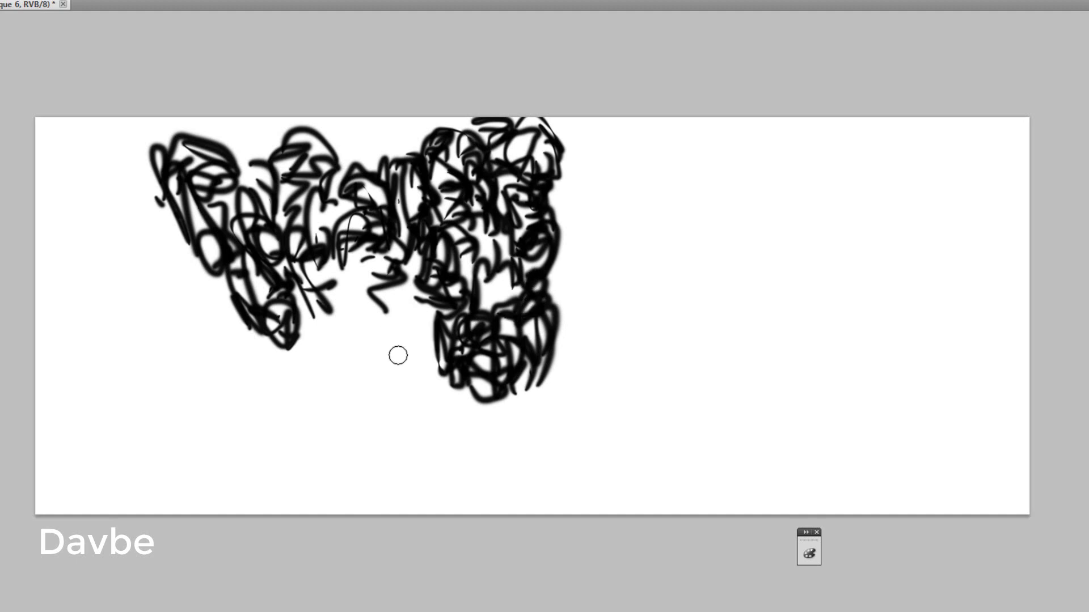
Step: Fill the lower-left area and left side of the canvas with dense black loops beneath and beside the upper-left scribbles
mouse_move(398, 356)
mouse_down()
mouse_move(378, 329)
mouse_move(355, 356)
mouse_move(388, 357)
mouse_move(350, 369)
mouse_move(395, 332)
mouse_move(356, 350)
mouse_move(372, 299)
mouse_move(357, 330)
mouse_move(376, 402)
mouse_move(365, 370)
mouse_move(363, 417)
mouse_move(360, 375)
mouse_move(327, 381)
mouse_move(336, 341)
mouse_move(310, 335)
mouse_move(320, 318)
mouse_move(321, 363)
mouse_move(319, 332)
mouse_move(321, 350)
mouse_move(356, 297)
mouse_move(365, 315)
mouse_move(365, 284)
mouse_move(397, 341)
mouse_move(408, 316)
mouse_move(397, 374)
mouse_move(412, 351)
mouse_move(408, 398)
mouse_move(396, 359)
mouse_move(375, 401)
mouse_move(409, 385)
mouse_move(389, 409)
mouse_move(376, 404)
mouse_move(395, 396)
mouse_move(370, 419)
mouse_move(376, 435)
mouse_move(344, 422)
mouse_move(388, 425)
mouse_move(391, 415)
mouse_move(375, 440)
mouse_up()
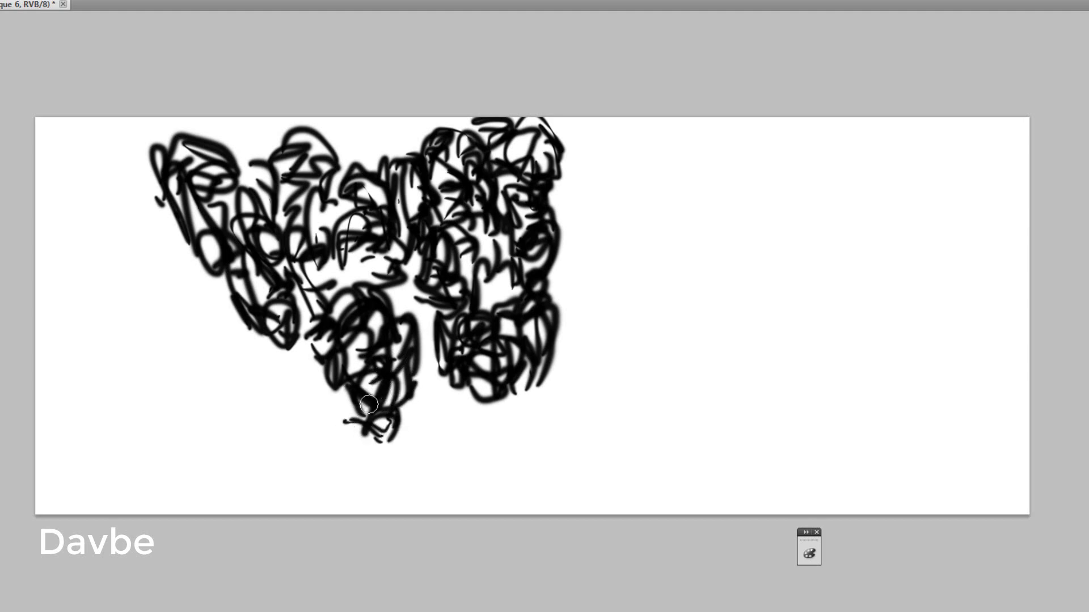
mouse_move(333, 411)
mouse_down()
mouse_move(325, 382)
mouse_move(339, 428)
mouse_move(329, 426)
mouse_move(328, 407)
mouse_move(348, 417)
mouse_move(318, 412)
mouse_move(326, 404)
mouse_move(338, 452)
mouse_move(292, 410)
mouse_move(321, 474)
mouse_move(323, 427)
mouse_move(352, 468)
mouse_move(388, 481)
mouse_move(387, 459)
mouse_move(389, 500)
mouse_move(366, 440)
mouse_move(338, 475)
mouse_move(360, 480)
mouse_move(292, 465)
mouse_move(296, 383)
mouse_move(293, 393)
mouse_move(317, 376)
mouse_move(278, 375)
mouse_move(295, 363)
mouse_move(267, 388)
mouse_move(283, 397)
mouse_move(260, 356)
mouse_move(269, 397)
mouse_move(263, 368)
mouse_move(282, 379)
mouse_move(261, 379)
mouse_move(234, 356)
mouse_move(276, 376)
mouse_move(262, 433)
mouse_move(256, 394)
mouse_move(273, 388)
mouse_move(239, 421)
mouse_move(267, 398)
mouse_move(287, 441)
mouse_move(255, 439)
mouse_move(265, 429)
mouse_move(231, 418)
mouse_move(215, 389)
mouse_move(238, 442)
mouse_move(219, 333)
mouse_move(215, 353)
mouse_move(249, 315)
mouse_move(220, 322)
mouse_move(271, 346)
mouse_move(283, 369)
mouse_move(249, 333)
mouse_move(282, 357)
mouse_up()
mouse_move(222, 329)
mouse_down()
mouse_move(193, 255)
mouse_move(185, 318)
mouse_move(202, 358)
mouse_move(175, 340)
mouse_move(194, 384)
mouse_move(184, 320)
mouse_move(171, 333)
mouse_move(132, 268)
mouse_move(187, 261)
mouse_move(147, 238)
mouse_move(182, 218)
mouse_move(142, 187)
mouse_move(111, 202)
mouse_move(136, 255)
mouse_move(99, 198)
mouse_up()
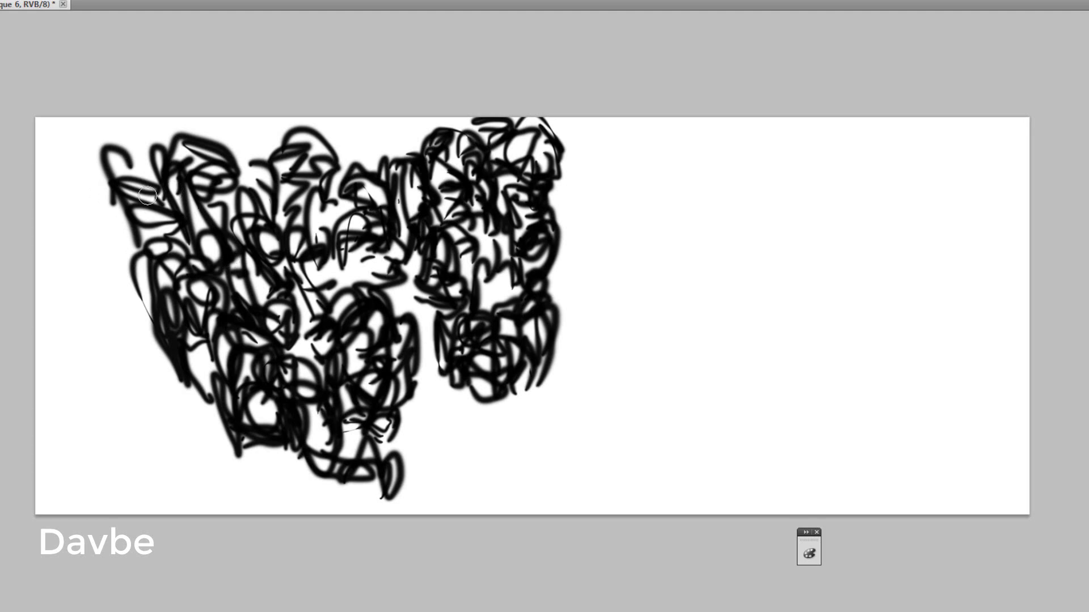
drag(118, 219, 110, 235)
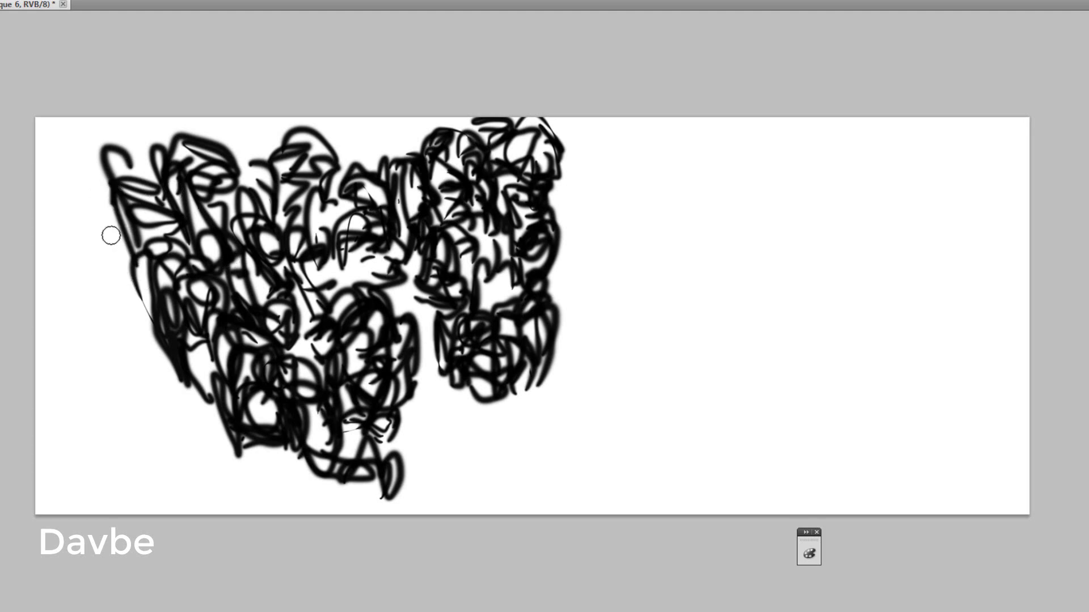
mouse_move(115, 193)
mouse_down()
mouse_move(140, 301)
mouse_move(119, 264)
mouse_move(131, 289)
mouse_move(114, 237)
mouse_move(146, 353)
mouse_move(138, 321)
mouse_move(148, 347)
mouse_move(121, 322)
mouse_move(145, 333)
mouse_move(168, 395)
mouse_move(139, 363)
mouse_move(186, 408)
mouse_move(175, 375)
mouse_move(220, 469)
mouse_move(206, 409)
mouse_move(213, 465)
mouse_move(265, 487)
mouse_move(289, 479)
mouse_move(295, 451)
mouse_move(286, 512)
mouse_move(298, 519)
mouse_move(292, 500)
mouse_move(327, 497)
mouse_move(262, 491)
mouse_move(344, 506)
mouse_move(311, 498)
mouse_move(337, 484)
mouse_up()
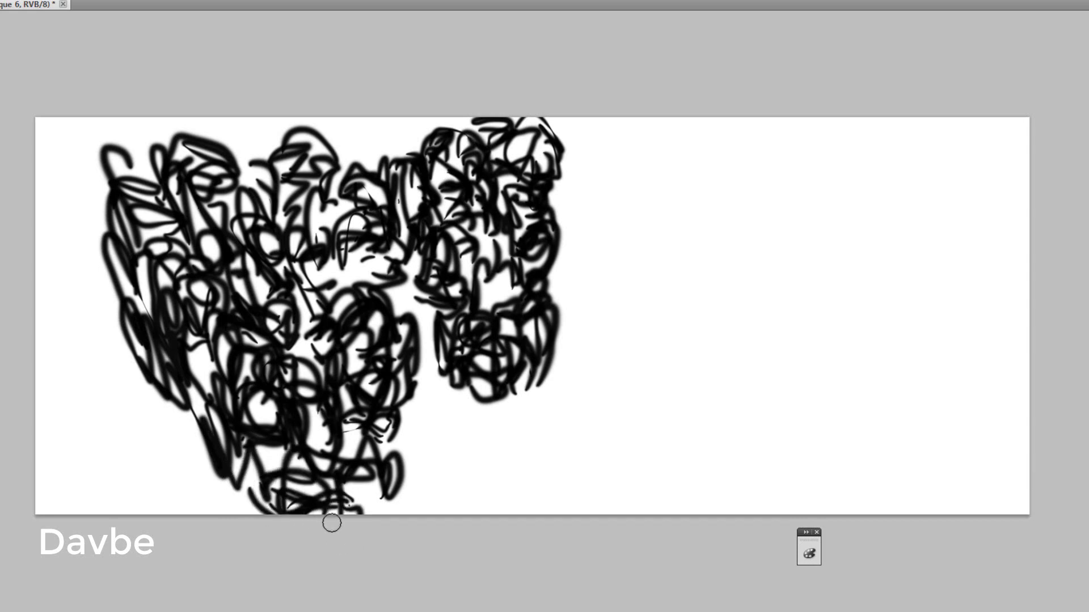
Step: Extend the black scribbles along the canvas's bottom edge and up under the central cluster
mouse_move(332, 522)
mouse_down()
mouse_move(360, 518)
mouse_move(361, 481)
mouse_up()
mouse_move(381, 521)
mouse_down()
mouse_move(374, 491)
mouse_move(407, 525)
mouse_move(397, 413)
mouse_move(443, 480)
mouse_move(395, 487)
mouse_move(394, 505)
mouse_move(432, 481)
mouse_move(404, 478)
mouse_move(436, 447)
mouse_move(413, 469)
mouse_move(434, 482)
mouse_move(423, 446)
mouse_move(398, 450)
mouse_move(422, 424)
mouse_move(406, 435)
mouse_move(436, 414)
mouse_move(424, 411)
mouse_move(449, 434)
mouse_move(458, 394)
mouse_move(430, 411)
mouse_move(426, 381)
mouse_move(443, 398)
mouse_move(424, 394)
mouse_move(427, 379)
mouse_move(417, 425)
mouse_up()
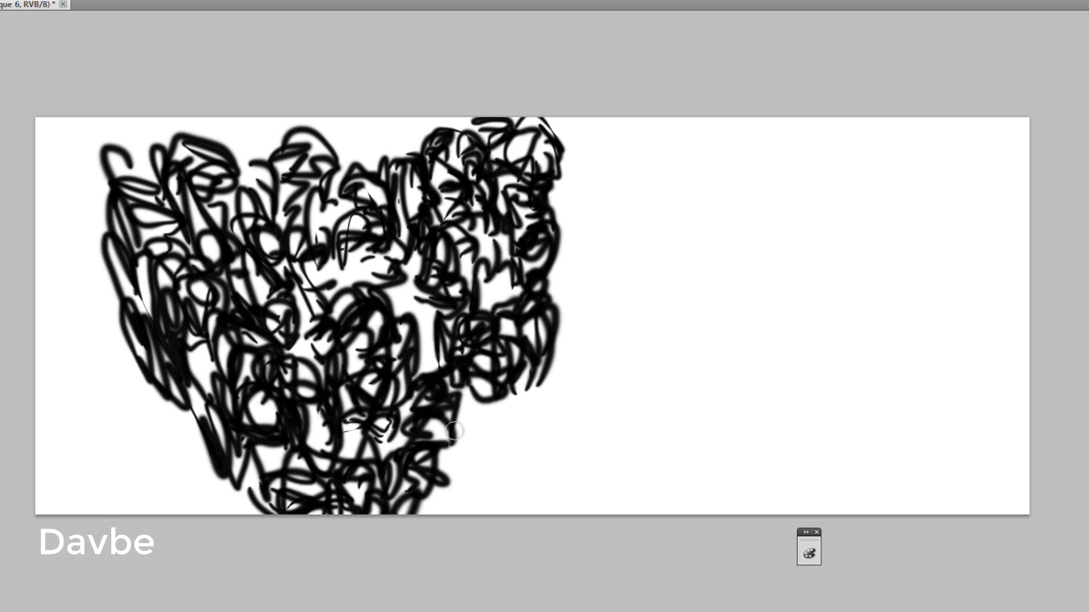
mouse_move(473, 405)
mouse_down()
mouse_move(536, 419)
mouse_move(462, 464)
mouse_move(493, 471)
mouse_move(462, 481)
mouse_move(485, 489)
mouse_move(516, 485)
mouse_move(455, 490)
mouse_move(452, 508)
mouse_move(432, 505)
mouse_move(457, 500)
mouse_up()
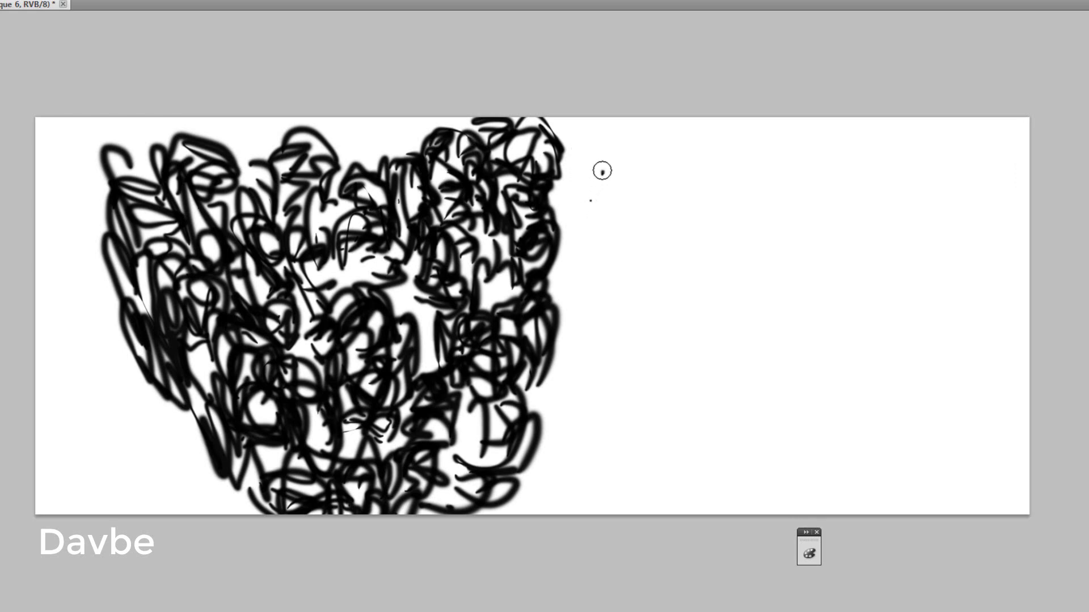
Step: Brush a column of tangled black strokes just right of the central cluster, from the canvas's top edge to its lower part
mouse_move(602, 171)
mouse_down()
mouse_move(593, 209)
mouse_move(616, 184)
mouse_move(603, 139)
mouse_move(592, 212)
mouse_move(616, 227)
mouse_move(604, 260)
mouse_move(589, 238)
mouse_move(591, 265)
mouse_move(615, 264)
mouse_move(625, 243)
mouse_move(640, 255)
mouse_move(625, 245)
mouse_move(641, 165)
mouse_move(606, 136)
mouse_move(592, 154)
mouse_move(616, 170)
mouse_move(583, 188)
mouse_move(584, 290)
mouse_move(605, 311)
mouse_move(565, 284)
mouse_move(582, 281)
mouse_move(561, 250)
mouse_move(565, 216)
mouse_up()
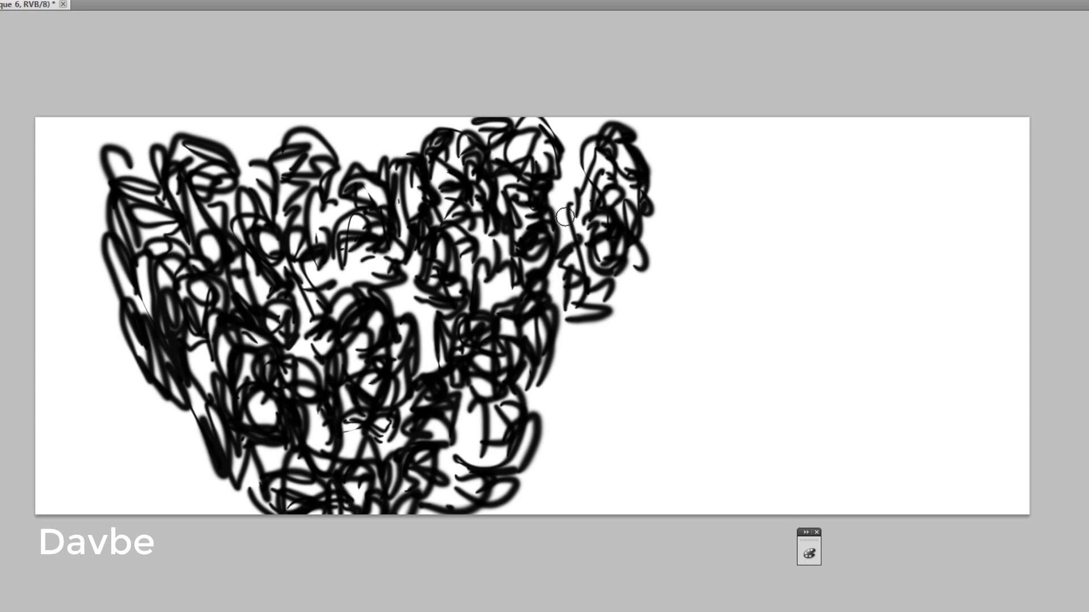
mouse_move(564, 163)
mouse_down()
mouse_move(581, 197)
mouse_move(553, 239)
mouse_move(551, 226)
mouse_move(574, 278)
mouse_move(571, 257)
mouse_move(556, 301)
mouse_move(571, 323)
mouse_move(583, 310)
mouse_move(558, 319)
mouse_move(571, 309)
mouse_move(586, 324)
mouse_move(568, 346)
mouse_move(580, 359)
mouse_move(558, 347)
mouse_move(568, 374)
mouse_move(574, 364)
mouse_move(561, 368)
mouse_move(592, 335)
mouse_move(605, 343)
mouse_move(597, 326)
mouse_move(616, 327)
mouse_move(624, 287)
mouse_move(594, 283)
mouse_move(623, 266)
mouse_move(626, 311)
mouse_move(590, 327)
mouse_up()
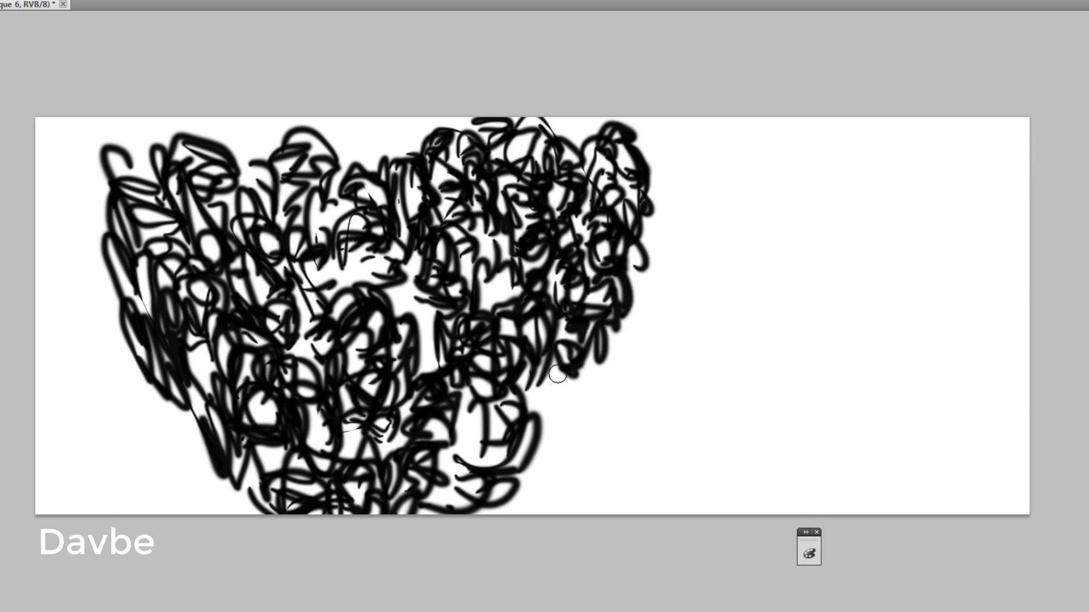
mouse_move(548, 400)
mouse_down()
mouse_move(557, 455)
mouse_move(592, 409)
mouse_move(562, 434)
mouse_move(581, 457)
mouse_move(559, 435)
mouse_move(570, 438)
mouse_move(555, 462)
mouse_move(565, 405)
mouse_move(548, 437)
mouse_move(540, 391)
mouse_move(561, 391)
mouse_move(572, 374)
mouse_move(573, 396)
mouse_move(596, 422)
mouse_move(606, 392)
mouse_move(587, 430)
mouse_move(604, 382)
mouse_move(606, 425)
mouse_move(595, 372)
mouse_up()
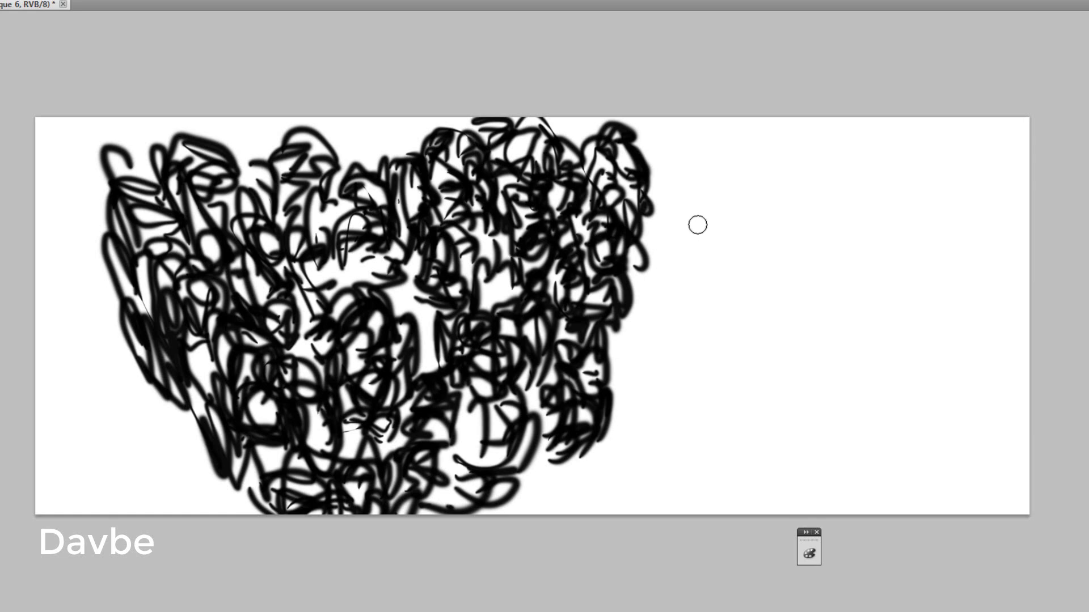
Step: Scribble a dense black cluster in the canvas's upper right-centre and join it to the neighbouring column of strokes
mouse_move(698, 225)
mouse_down()
mouse_move(716, 240)
mouse_move(704, 258)
mouse_move(727, 249)
mouse_move(713, 221)
mouse_move(726, 203)
mouse_move(742, 207)
mouse_move(710, 137)
mouse_move(721, 161)
mouse_move(693, 186)
mouse_move(699, 145)
mouse_move(697, 229)
mouse_move(697, 187)
mouse_move(682, 167)
mouse_move(670, 193)
mouse_move(678, 262)
mouse_move(697, 250)
mouse_move(701, 281)
mouse_move(690, 291)
mouse_move(700, 259)
mouse_move(734, 316)
mouse_move(716, 308)
mouse_move(738, 248)
mouse_move(765, 306)
mouse_move(760, 227)
mouse_up()
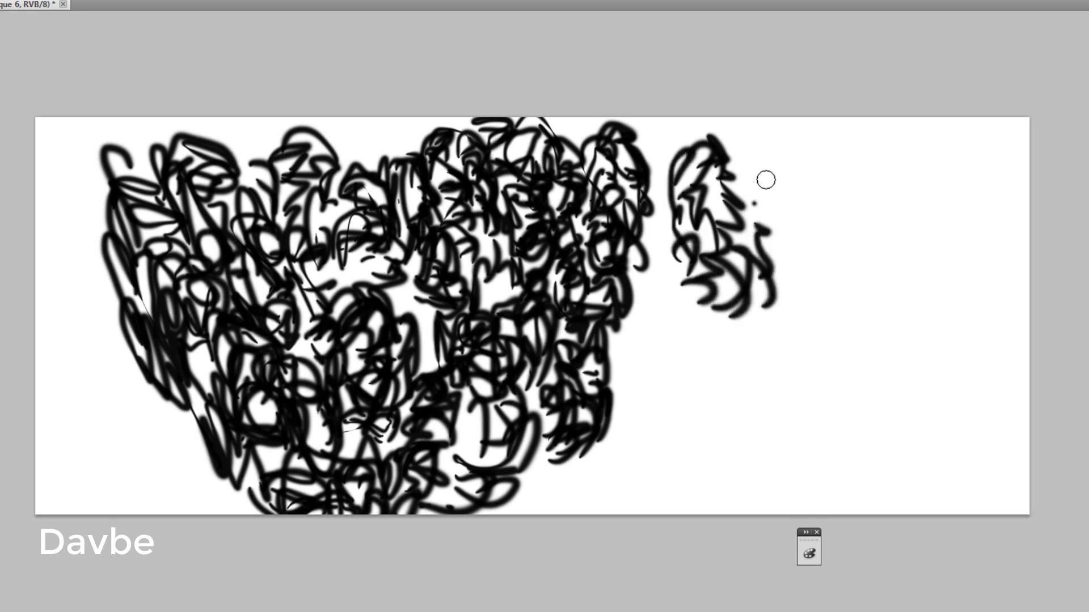
mouse_move(765, 179)
mouse_down()
mouse_move(768, 210)
mouse_move(783, 212)
mouse_move(766, 132)
mouse_move(723, 142)
mouse_move(742, 126)
mouse_move(744, 166)
mouse_move(720, 159)
mouse_move(727, 124)
mouse_move(700, 153)
mouse_move(720, 187)
mouse_move(720, 212)
mouse_move(741, 177)
mouse_move(731, 225)
mouse_move(758, 226)
mouse_move(734, 232)
mouse_move(722, 261)
mouse_move(707, 251)
mouse_move(718, 226)
mouse_move(674, 226)
mouse_move(682, 202)
mouse_move(662, 216)
mouse_move(658, 163)
mouse_move(676, 146)
mouse_move(661, 169)
mouse_move(656, 162)
mouse_move(651, 209)
mouse_up()
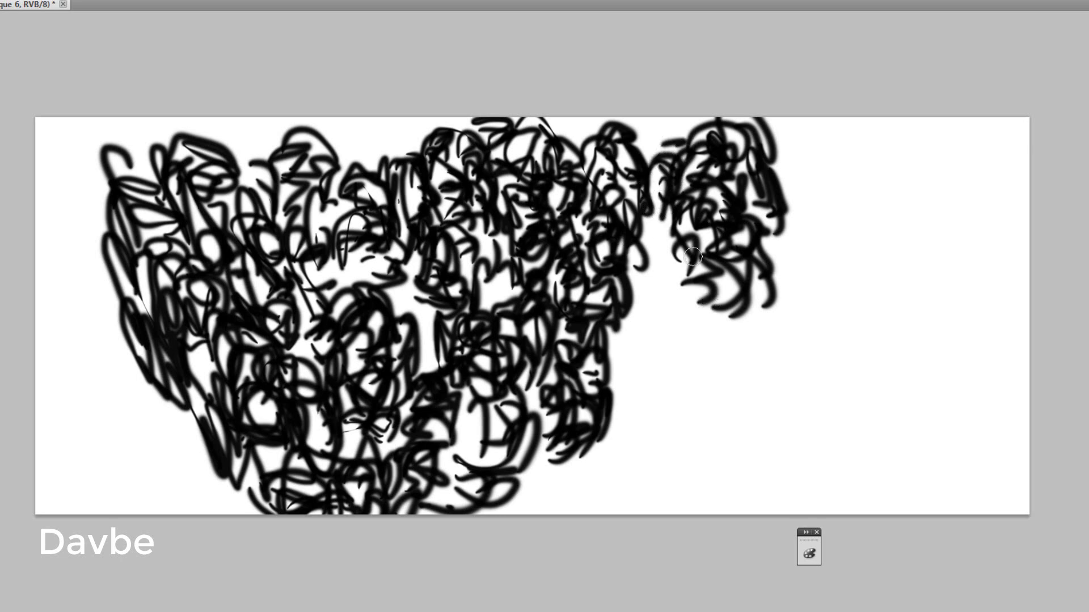
mouse_move(673, 245)
mouse_down()
mouse_move(680, 279)
mouse_move(654, 292)
mouse_move(674, 264)
mouse_move(643, 256)
mouse_move(663, 226)
mouse_move(662, 239)
mouse_move(649, 229)
mouse_move(647, 246)
mouse_move(673, 276)
mouse_move(671, 301)
mouse_move(709, 311)
mouse_move(699, 297)
mouse_move(708, 322)
mouse_move(727, 289)
mouse_move(735, 338)
mouse_move(750, 301)
mouse_move(742, 325)
mouse_move(775, 292)
mouse_move(763, 258)
mouse_move(761, 332)
mouse_move(787, 280)
mouse_move(769, 230)
mouse_move(790, 296)
mouse_move(797, 234)
mouse_move(782, 191)
mouse_move(798, 228)
mouse_move(794, 171)
mouse_move(808, 226)
mouse_move(774, 126)
mouse_move(744, 131)
mouse_move(794, 198)
mouse_up()
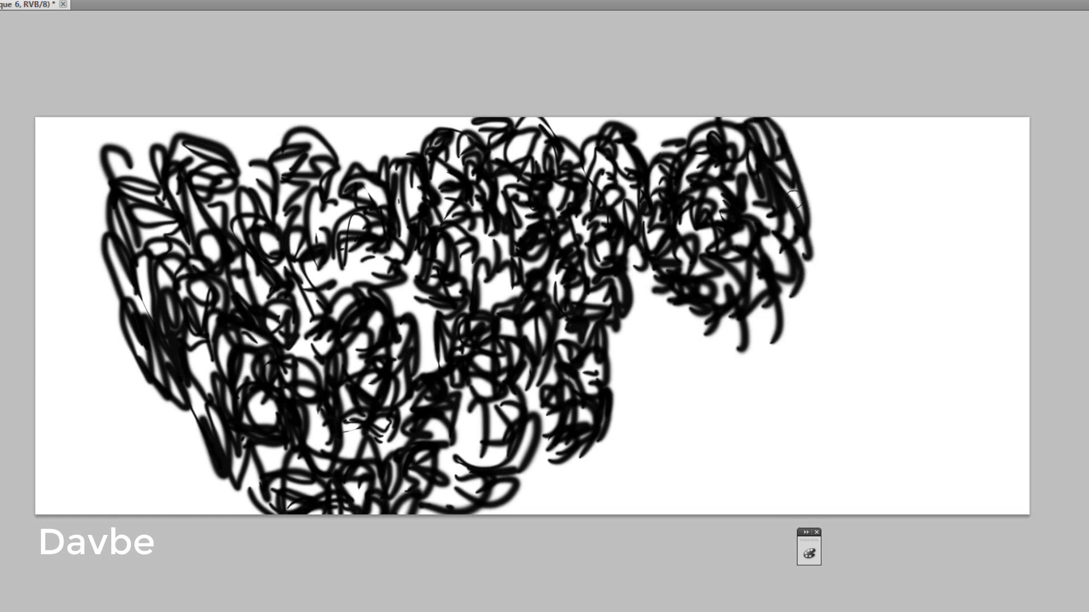
Step: Fill the space below the upper right-centre cluster with looping black strokes reaching down toward the canvas's bottom edge
mouse_move(788, 272)
mouse_down()
mouse_move(738, 350)
mouse_move(769, 340)
mouse_move(715, 358)
mouse_move(660, 346)
mouse_move(707, 345)
mouse_move(710, 364)
mouse_move(672, 338)
mouse_move(668, 354)
mouse_move(659, 346)
mouse_move(670, 344)
mouse_move(664, 318)
mouse_move(654, 355)
mouse_move(671, 325)
mouse_move(668, 364)
mouse_move(643, 328)
mouse_move(617, 327)
mouse_move(647, 368)
mouse_move(616, 347)
mouse_move(636, 339)
mouse_move(601, 350)
mouse_move(643, 394)
mouse_move(622, 375)
mouse_move(630, 356)
mouse_move(636, 397)
mouse_move(668, 406)
mouse_move(692, 356)
mouse_move(667, 418)
mouse_move(653, 393)
mouse_move(658, 421)
mouse_move(669, 425)
mouse_move(627, 413)
mouse_move(633, 451)
mouse_move(664, 432)
mouse_move(622, 450)
mouse_move(635, 428)
mouse_move(619, 460)
mouse_move(622, 409)
mouse_up()
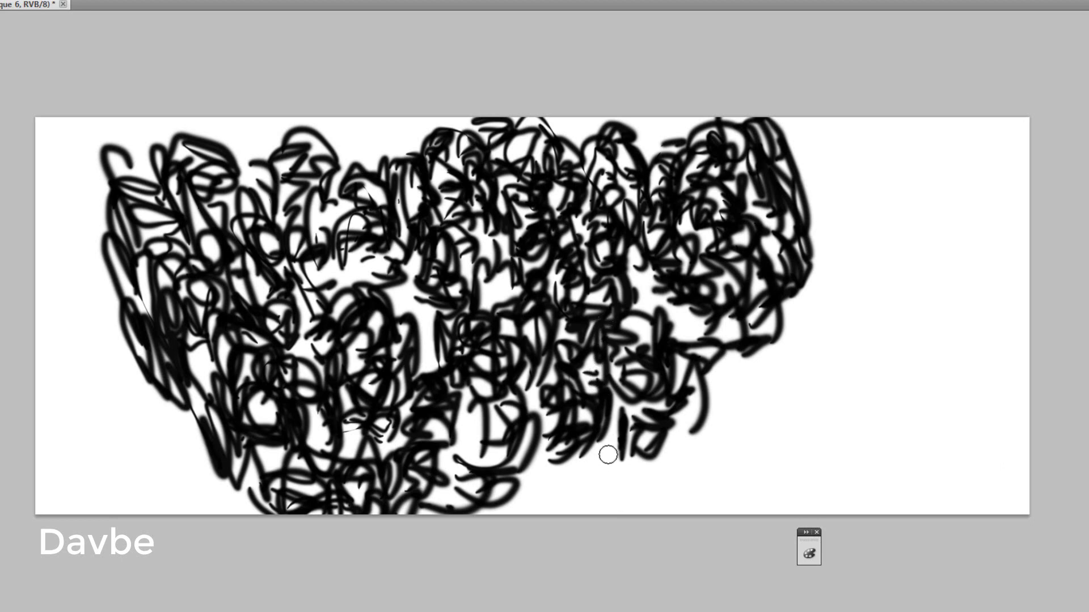
mouse_move(608, 455)
mouse_down()
mouse_move(628, 476)
mouse_move(633, 416)
mouse_move(599, 428)
mouse_move(612, 476)
mouse_move(594, 452)
mouse_move(592, 501)
mouse_move(593, 472)
mouse_move(581, 497)
mouse_move(595, 467)
mouse_move(574, 496)
mouse_move(537, 469)
mouse_move(543, 458)
mouse_move(575, 491)
mouse_move(549, 462)
mouse_move(562, 504)
mouse_move(571, 494)
mouse_move(553, 500)
mouse_move(581, 522)
mouse_move(556, 487)
mouse_move(580, 516)
mouse_up()
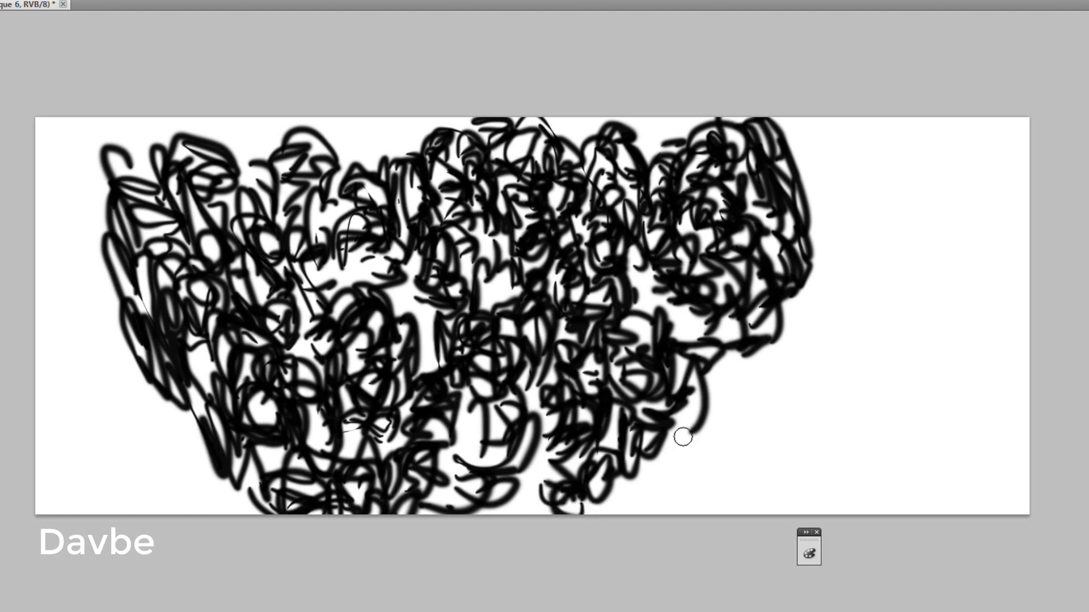
mouse_move(684, 431)
mouse_down()
mouse_move(676, 457)
mouse_move(690, 502)
mouse_move(675, 470)
mouse_move(700, 453)
mouse_move(680, 504)
mouse_move(706, 448)
mouse_move(710, 479)
mouse_move(720, 447)
mouse_move(701, 452)
mouse_move(709, 427)
mouse_move(731, 420)
mouse_move(730, 430)
mouse_move(717, 392)
mouse_move(730, 409)
mouse_move(745, 399)
mouse_move(738, 375)
mouse_move(753, 380)
mouse_move(738, 391)
mouse_move(745, 363)
mouse_move(705, 383)
mouse_up()
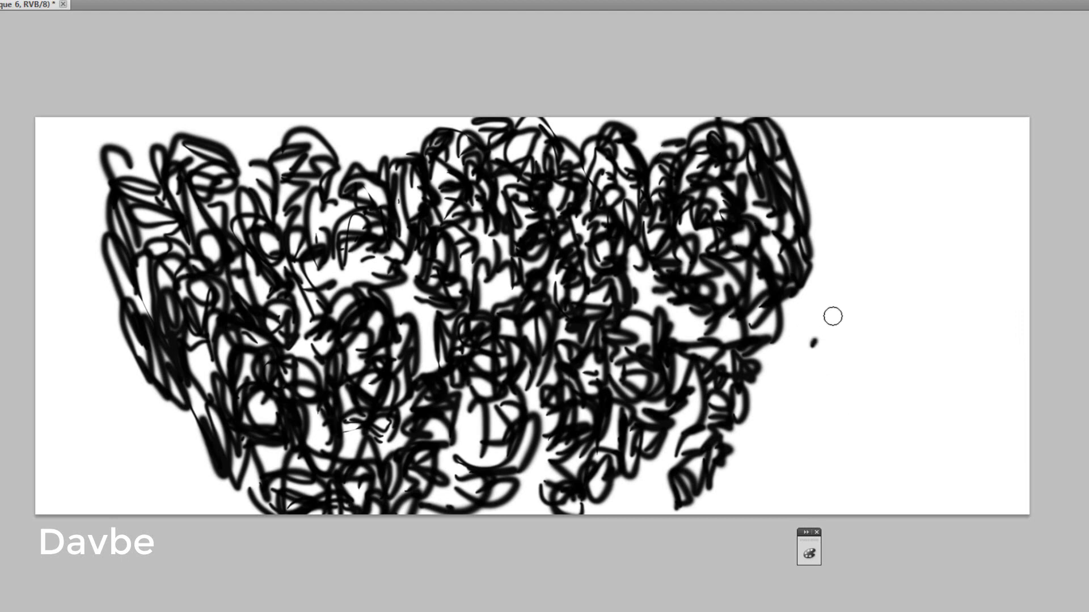
Step: Paint a tall cluster of black loops in the middle of the canvas's right part, linked to the existing scribbles
mouse_move(832, 316)
mouse_down()
mouse_move(833, 343)
mouse_move(856, 282)
mouse_move(879, 356)
mouse_move(855, 256)
mouse_up()
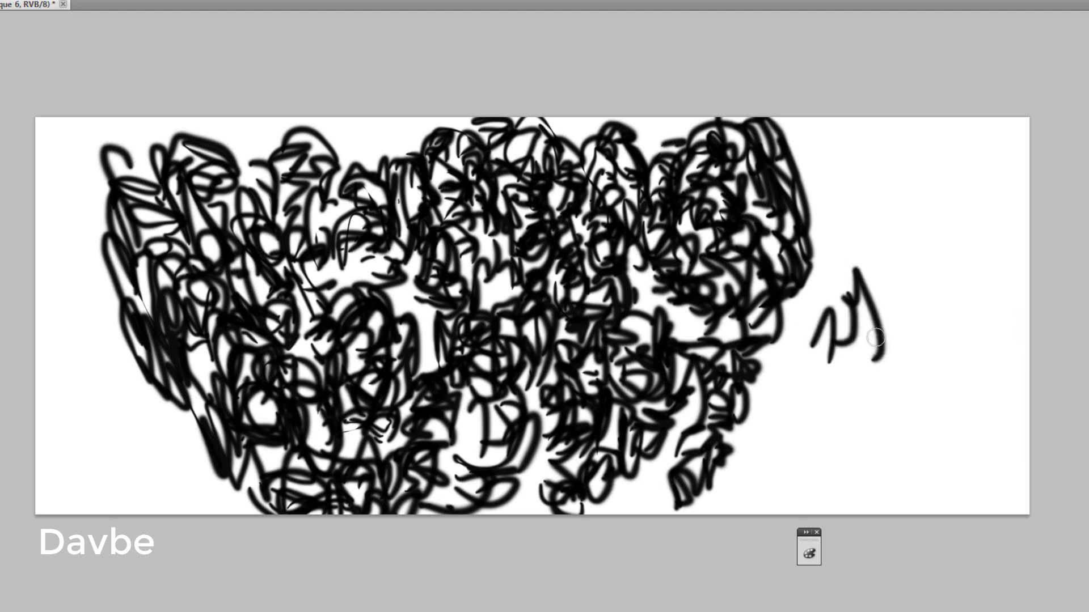
mouse_move(875, 338)
mouse_down()
mouse_move(903, 287)
mouse_move(930, 324)
mouse_move(931, 231)
mouse_move(907, 292)
mouse_move(914, 230)
mouse_move(939, 242)
mouse_move(915, 255)
mouse_move(888, 232)
mouse_move(905, 236)
mouse_move(860, 253)
mouse_move(890, 257)
mouse_move(855, 249)
mouse_move(849, 291)
mouse_up()
mouse_move(860, 234)
mouse_down()
mouse_move(840, 334)
mouse_move(855, 245)
mouse_up()
mouse_move(842, 350)
mouse_down()
mouse_move(821, 282)
mouse_move(851, 217)
mouse_move(868, 216)
mouse_move(872, 249)
mouse_move(873, 209)
mouse_move(855, 204)
mouse_move(858, 192)
mouse_move(828, 260)
mouse_move(783, 260)
mouse_move(842, 321)
mouse_move(808, 258)
mouse_move(811, 345)
mouse_move(823, 320)
mouse_move(804, 306)
mouse_move(824, 300)
mouse_move(809, 326)
mouse_move(827, 297)
mouse_move(792, 351)
mouse_move(794, 319)
mouse_move(829, 360)
mouse_move(823, 418)
mouse_move(820, 374)
mouse_move(803, 403)
mouse_move(801, 383)
mouse_move(844, 400)
mouse_move(861, 335)
mouse_move(876, 366)
mouse_move(866, 405)
mouse_move(879, 317)
mouse_move(867, 346)
mouse_move(877, 281)
mouse_move(863, 311)
mouse_move(855, 235)
mouse_move(895, 344)
mouse_move(894, 325)
mouse_move(874, 383)
mouse_move(913, 356)
mouse_move(886, 418)
mouse_move(883, 404)
mouse_move(913, 392)
mouse_move(875, 417)
mouse_up()
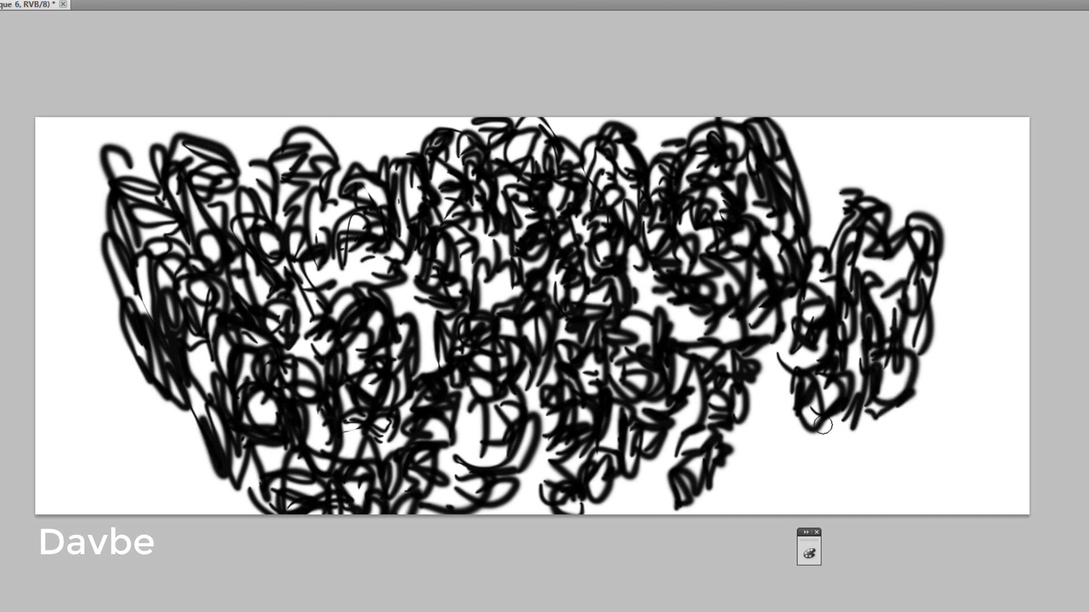
Step: Continue the black scribbles across the canvas's lower-right area and up along its right edge to the top
mouse_move(797, 445)
mouse_down()
mouse_move(836, 444)
mouse_move(813, 472)
mouse_move(791, 429)
mouse_move(776, 440)
mouse_move(807, 424)
mouse_move(774, 425)
mouse_move(780, 364)
mouse_move(789, 448)
mouse_move(827, 437)
mouse_move(802, 480)
mouse_move(835, 458)
mouse_move(776, 473)
mouse_move(771, 452)
mouse_move(716, 451)
mouse_move(779, 462)
mouse_move(741, 452)
mouse_move(761, 453)
mouse_move(761, 391)
mouse_move(759, 457)
mouse_move(781, 487)
mouse_move(793, 484)
mouse_move(780, 502)
mouse_move(814, 493)
mouse_move(800, 513)
mouse_up()
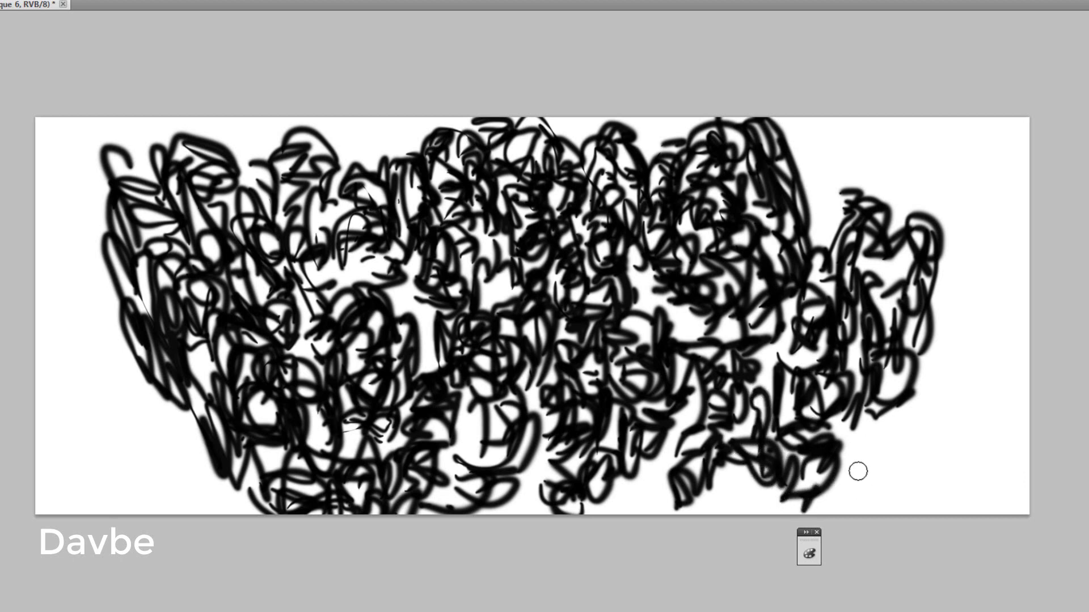
mouse_move(859, 472)
mouse_down()
mouse_move(866, 498)
mouse_move(835, 500)
mouse_move(853, 506)
mouse_move(820, 490)
mouse_move(851, 445)
mouse_move(855, 485)
mouse_move(908, 430)
mouse_move(901, 489)
mouse_up()
mouse_move(905, 445)
mouse_down()
mouse_move(943, 401)
mouse_move(920, 420)
mouse_move(939, 441)
mouse_move(939, 364)
mouse_move(903, 411)
mouse_move(933, 420)
mouse_move(967, 356)
mouse_move(942, 348)
mouse_move(950, 308)
mouse_move(972, 342)
mouse_move(961, 344)
mouse_move(986, 298)
mouse_move(1009, 217)
mouse_move(985, 178)
mouse_move(997, 185)
mouse_move(1002, 243)
mouse_move(957, 215)
mouse_move(998, 261)
mouse_move(975, 275)
mouse_move(965, 217)
mouse_move(978, 244)
mouse_move(947, 260)
mouse_move(976, 279)
mouse_move(957, 305)
mouse_move(951, 277)
mouse_move(959, 343)
mouse_move(965, 328)
mouse_move(982, 336)
mouse_move(966, 341)
mouse_move(975, 377)
mouse_move(1000, 311)
mouse_move(1018, 329)
mouse_move(991, 284)
mouse_move(1024, 290)
mouse_move(1017, 248)
mouse_move(1028, 287)
mouse_move(1018, 217)
mouse_move(1028, 210)
mouse_move(1011, 234)
mouse_move(1014, 191)
mouse_move(1030, 200)
mouse_move(991, 153)
mouse_move(1003, 130)
mouse_move(1001, 149)
mouse_move(950, 149)
mouse_move(978, 166)
mouse_move(951, 189)
mouse_move(949, 231)
mouse_move(953, 138)
mouse_move(944, 198)
mouse_move(975, 145)
mouse_move(947, 173)
mouse_up()
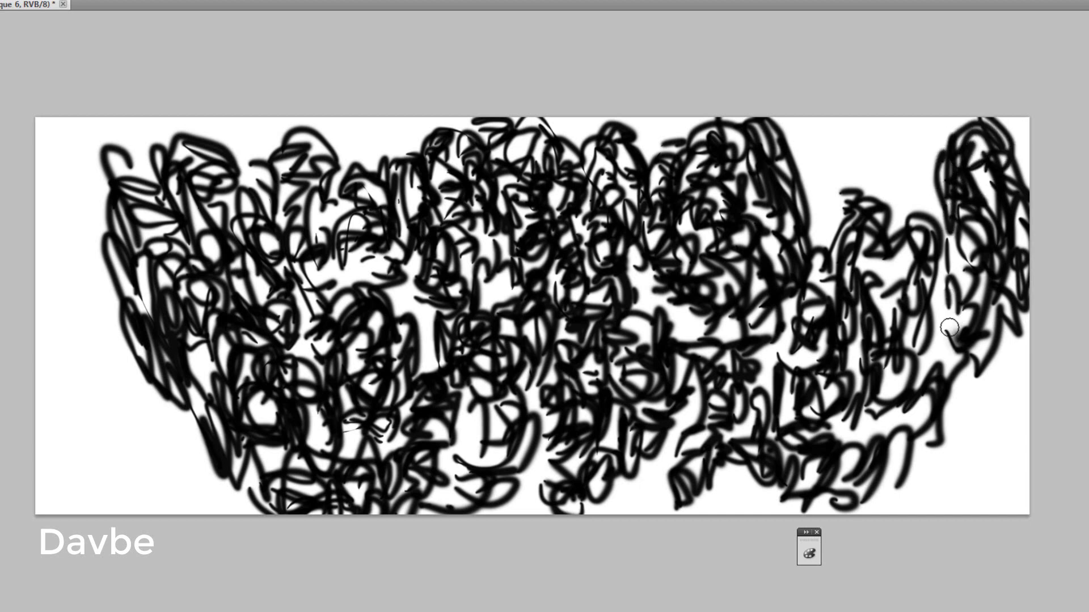
Step: Thicken the scribbles near the canvas's right edge and fill the empty gap at the upper right with black loops
mouse_move(949, 328)
mouse_down()
mouse_move(965, 301)
mouse_move(949, 303)
mouse_move(944, 263)
mouse_up()
mouse_move(925, 316)
mouse_down()
mouse_move(937, 267)
mouse_move(942, 290)
mouse_move(948, 228)
mouse_up()
mouse_move(936, 187)
mouse_down()
mouse_move(924, 187)
mouse_move(916, 142)
mouse_move(964, 153)
mouse_move(944, 122)
mouse_move(920, 167)
mouse_move(872, 141)
mouse_move(894, 189)
mouse_move(833, 122)
mouse_move(809, 162)
mouse_move(825, 204)
mouse_move(811, 196)
mouse_move(813, 220)
mouse_move(833, 203)
mouse_move(895, 200)
mouse_move(873, 188)
mouse_up()
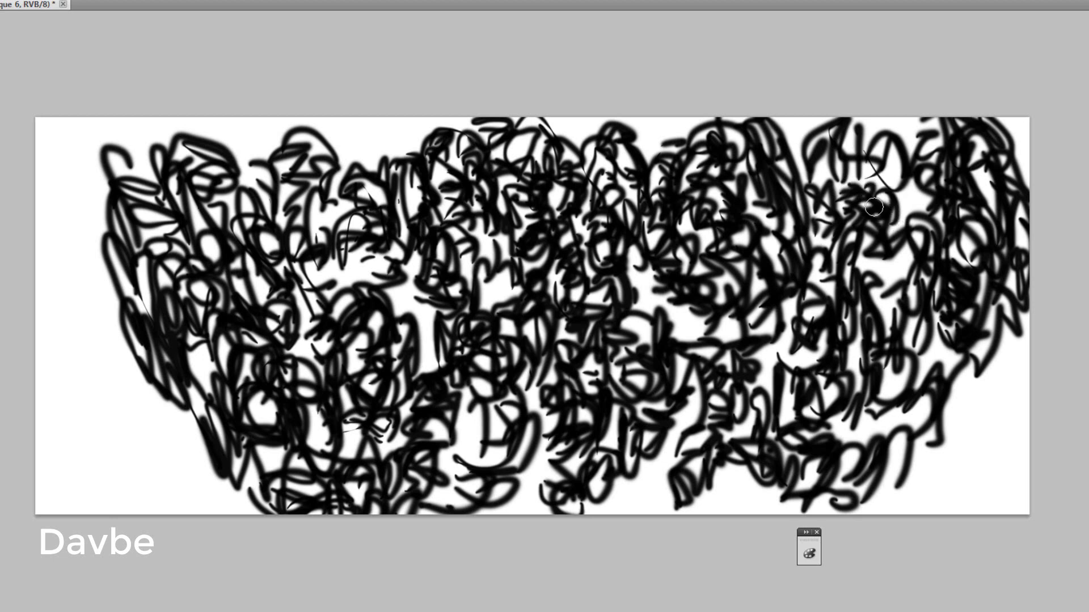